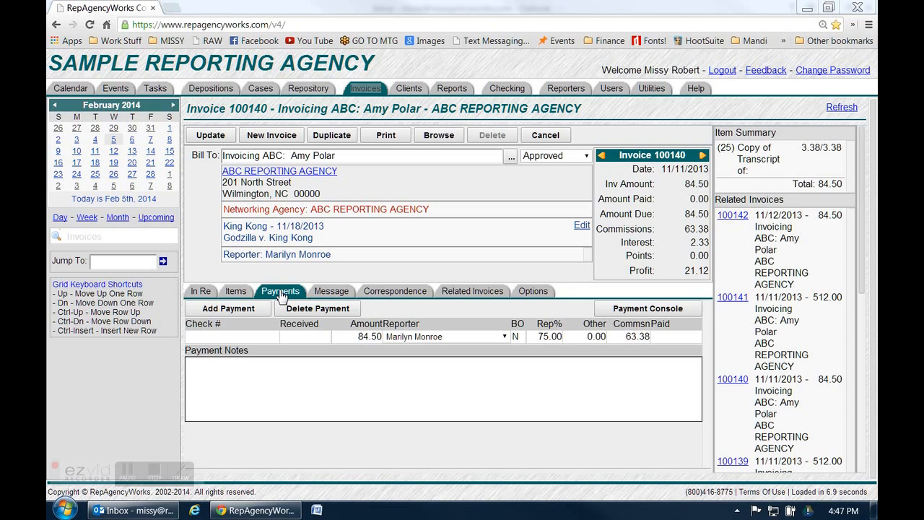
- Record a payment on invoice 100140 with check number 5000, received 02/05/2014, amount 86.83, and save the invoice
{"action": "type", "text": "5000"}
{"action": "key", "text": "Tab"}
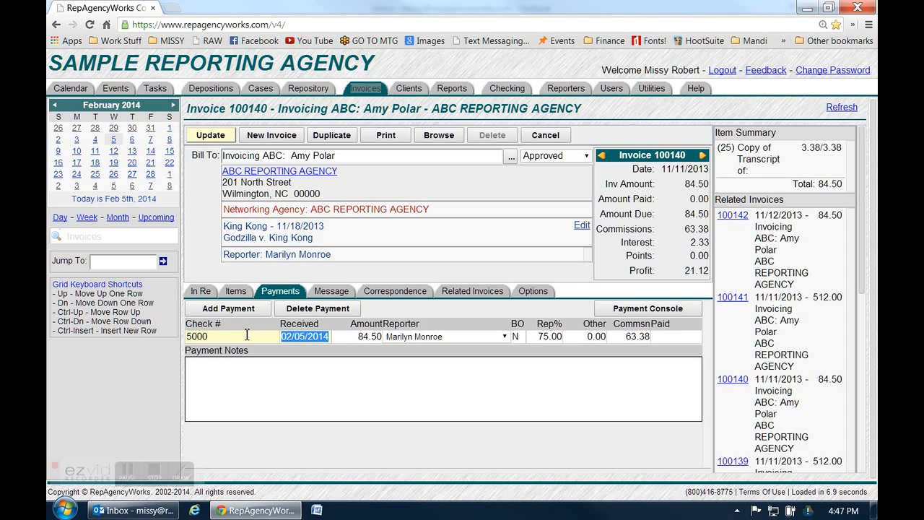
{"action": "key", "text": "Tab"}
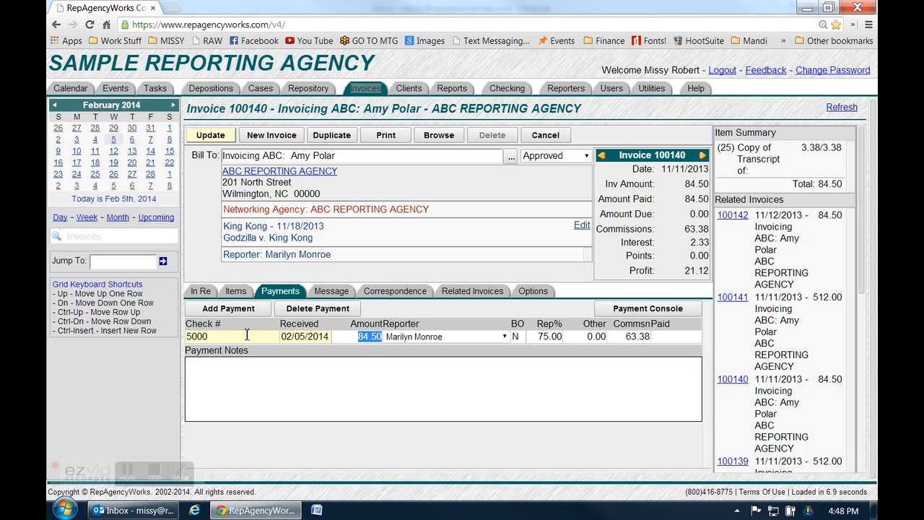
{"action": "type", "text": "86.83"}
{"action": "key", "text": "Tab"}
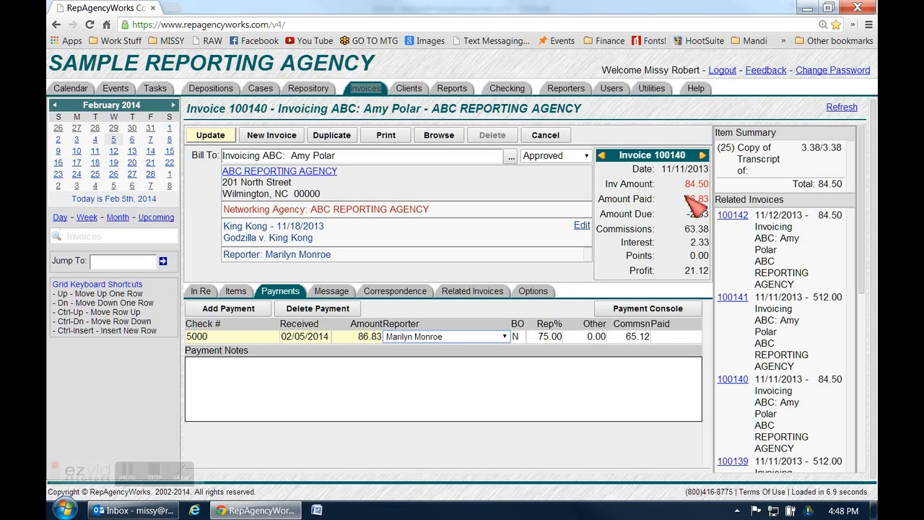
{"action": "left_click", "coordinate": [217, 135]}
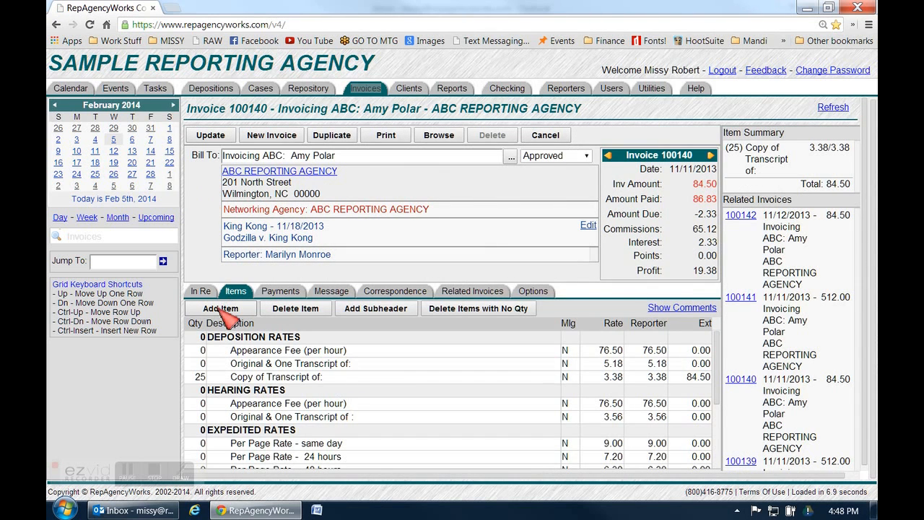
- Add an "interest" line item with quantity 1 and rate 2.33 to the invoice, save it, and check its payment entry
{"action": "left_click", "coordinate": [220, 308]}
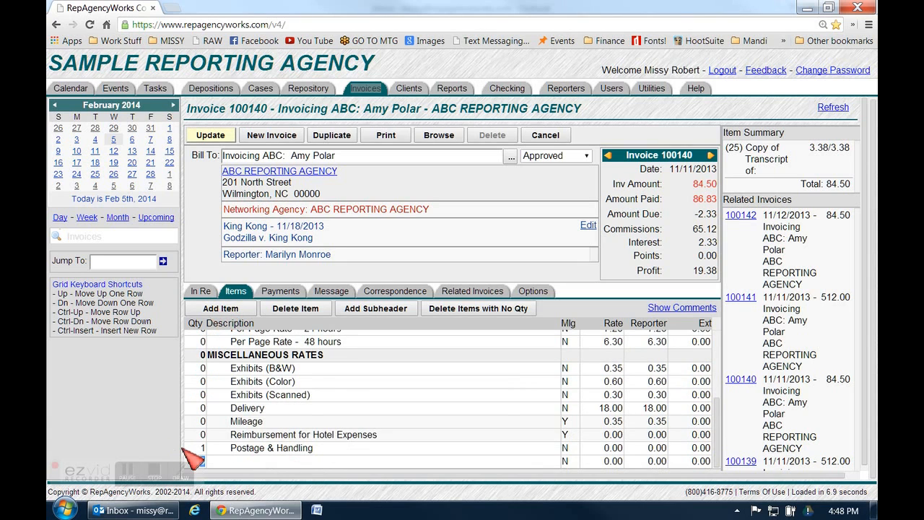
{"action": "left_click", "coordinate": [256, 462]}
{"action": "type", "text": "in"}
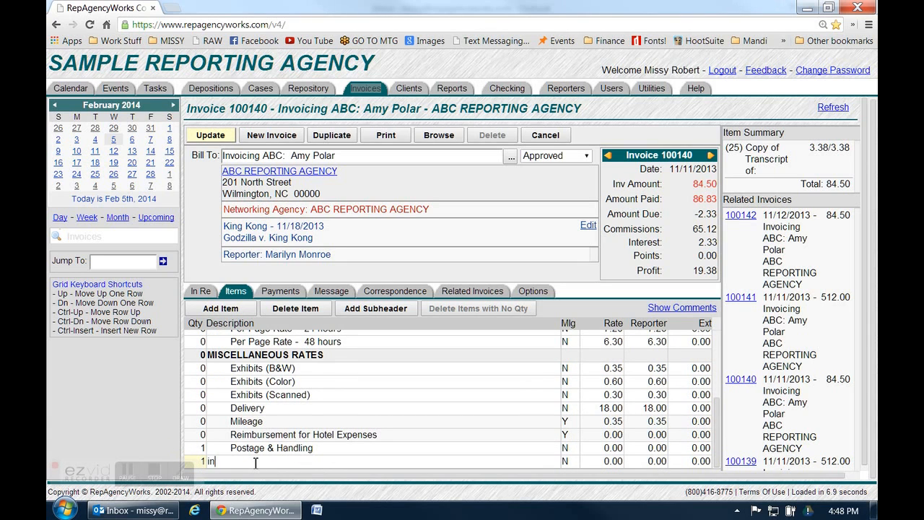
{"action": "type", "text": "terest"}
{"action": "key", "text": "Tab"}
{"action": "key", "text": "Tab"}
{"action": "type", "text": "2.33"}
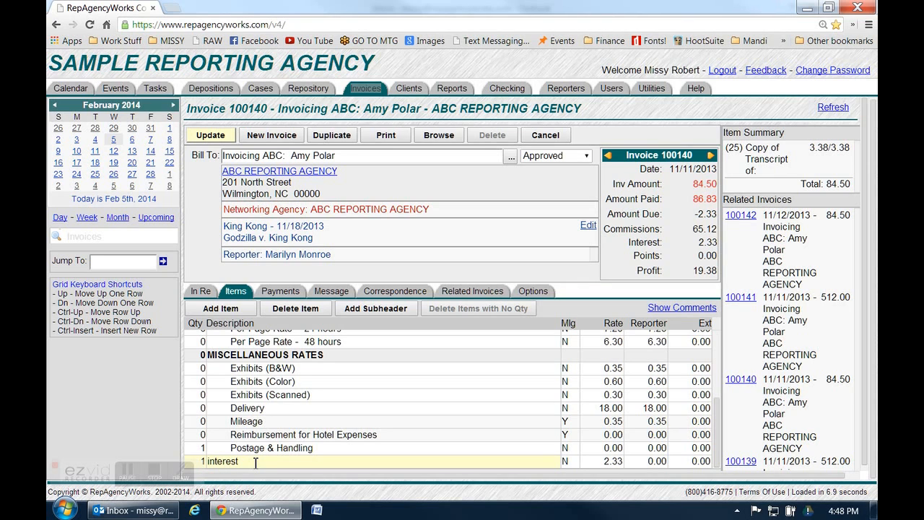
{"action": "key", "text": "Tab"}
{"action": "key", "text": "Tab"}
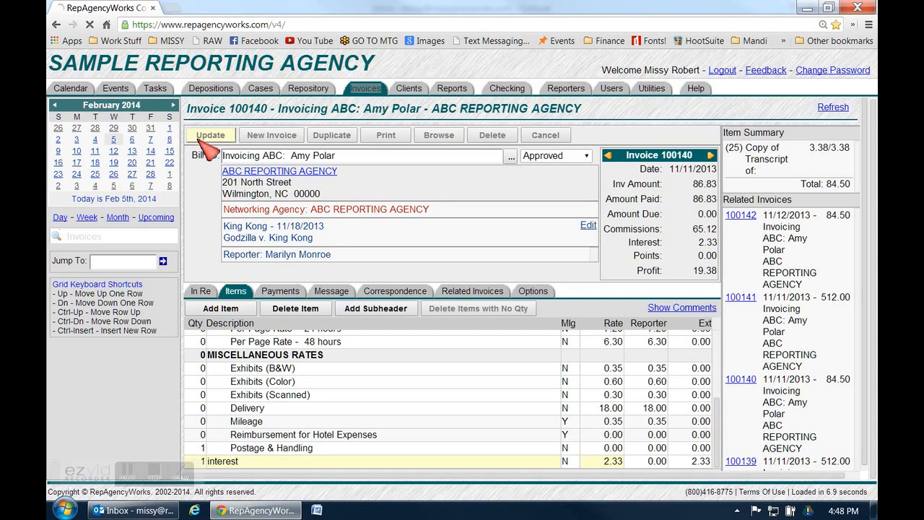
{"action": "left_click", "coordinate": [210, 137]}
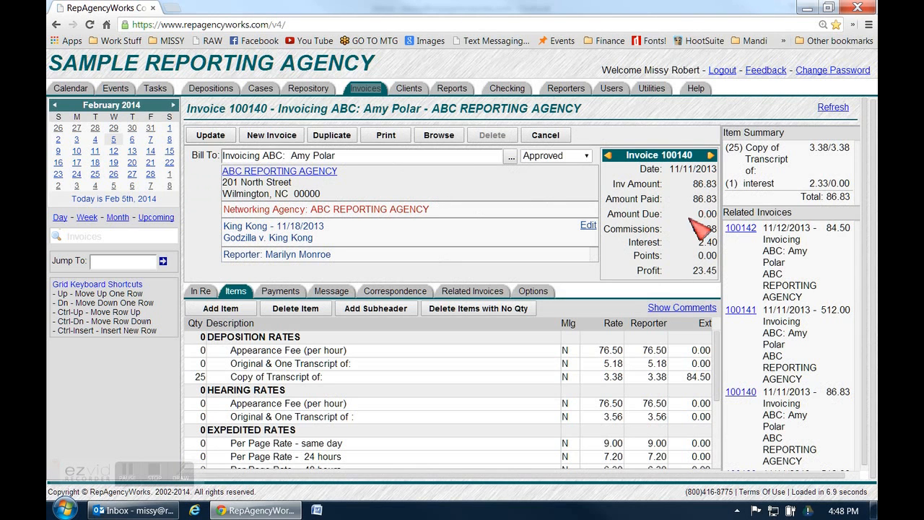
{"action": "left_click", "coordinate": [269, 293]}
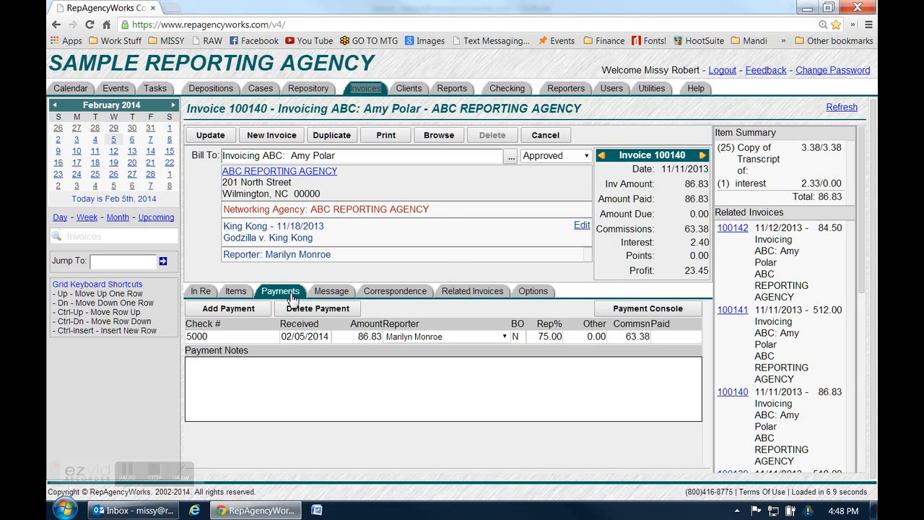
{"action": "left_click", "coordinate": [236, 296]}
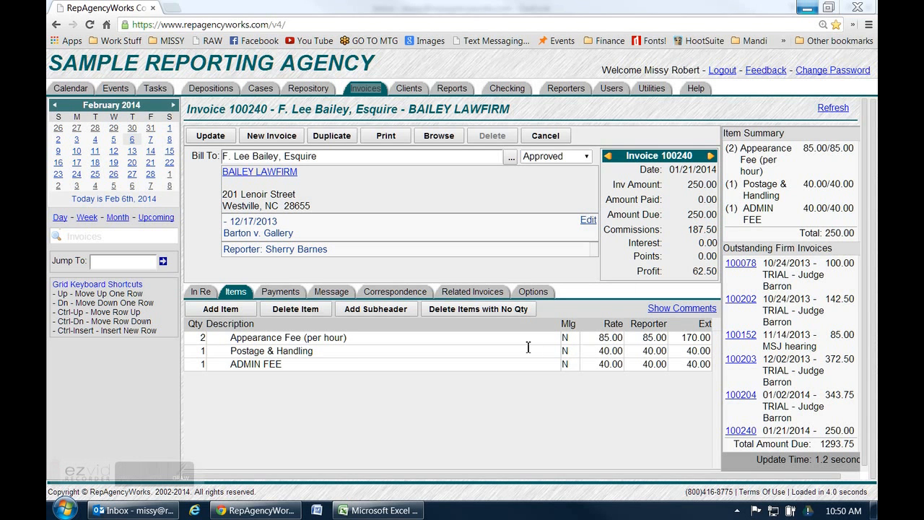
- Record a partial payment of 100.00 on invoice 100240 with check number 2567, received 02/06/2014, and save
{"action": "left_click", "coordinate": [282, 293]}
{"action": "type", "text": "2567"}
{"action": "left_click", "coordinate": [296, 337]}
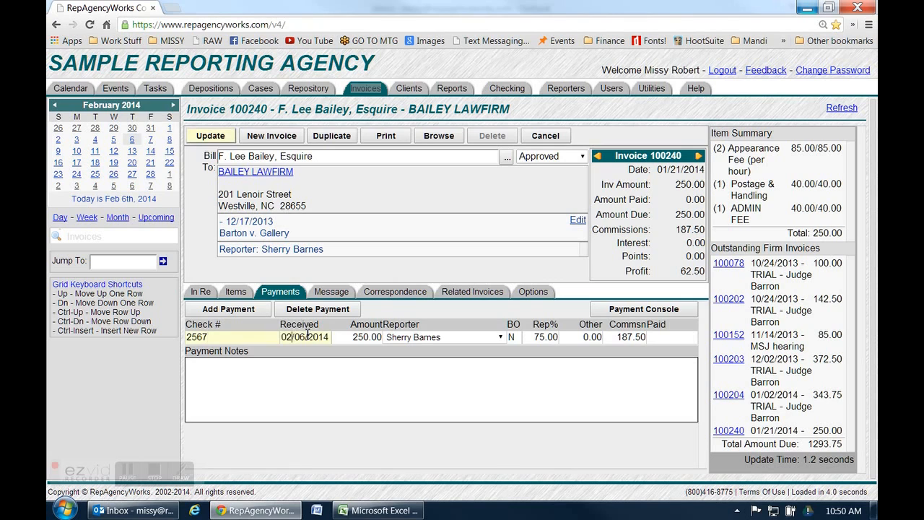
{"action": "left_click", "coordinate": [355, 338]}
{"action": "type", "text": "100.00"}
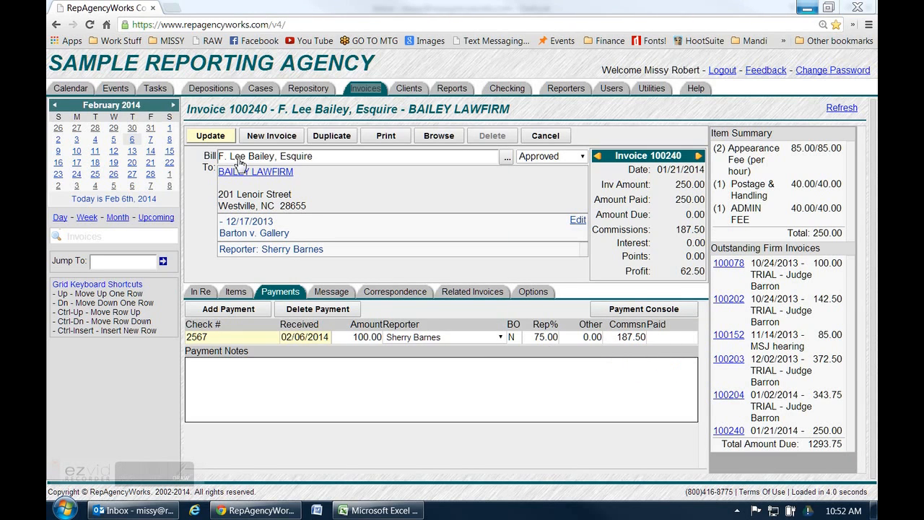
{"action": "left_click", "coordinate": [215, 137]}
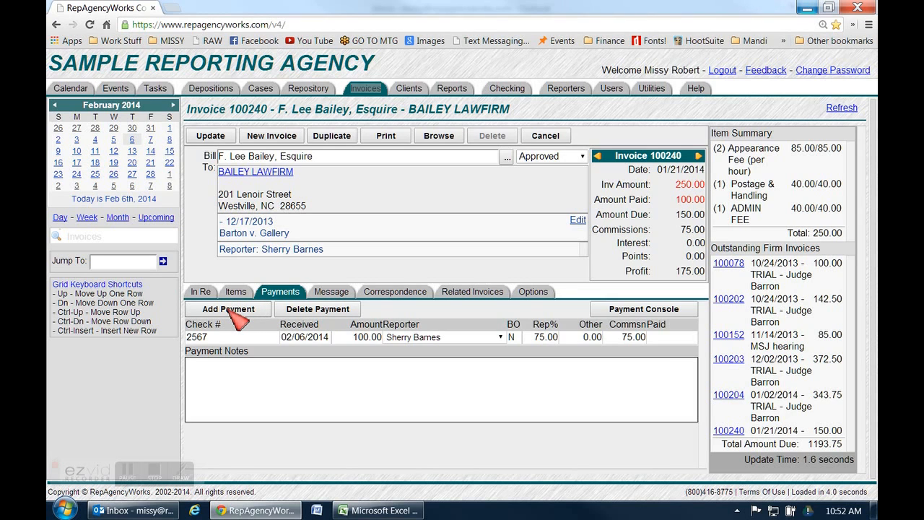
- Add a second payment line of 150.00 to invoice 100240 and fill in its received date
{"action": "left_click", "coordinate": [230, 310]}
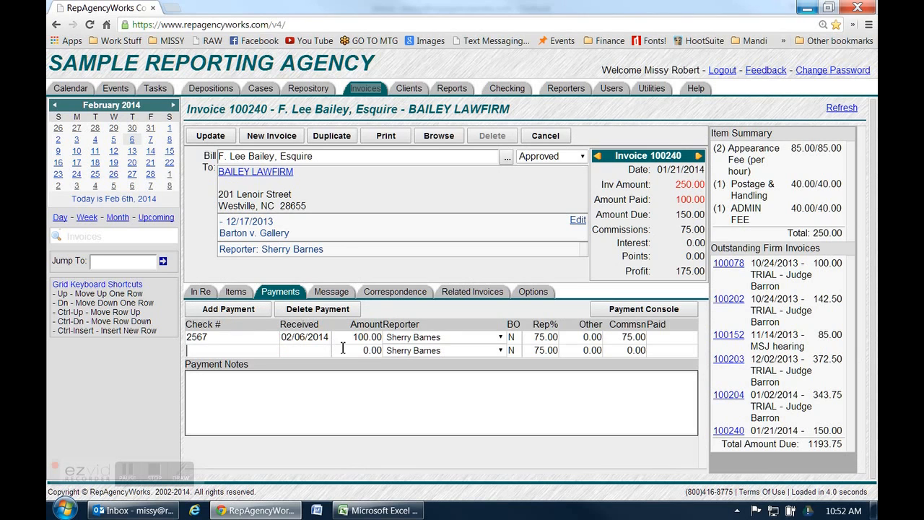
{"action": "left_click", "coordinate": [369, 350]}
{"action": "type", "text": "150.00"}
{"action": "left_click", "coordinate": [320, 353]}
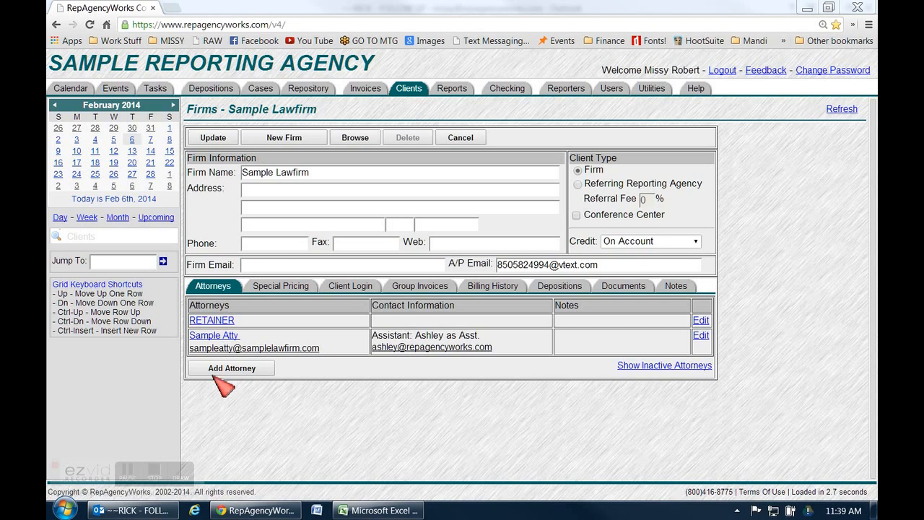
- Open Sample Lawfirm's RETAINER attorney entry, and create a new invoice billed to RETAINER at Sample Lawfirm
{"action": "left_click", "coordinate": [212, 322]}
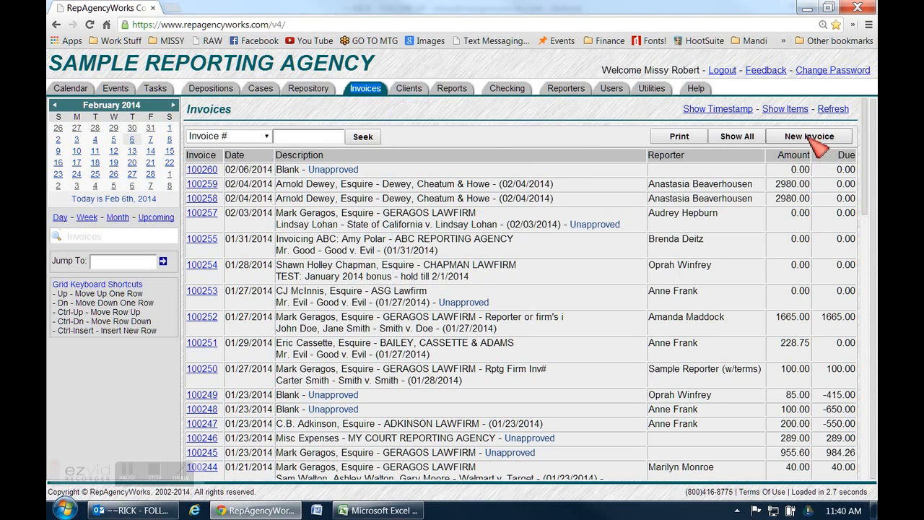
{"action": "left_click", "coordinate": [811, 139]}
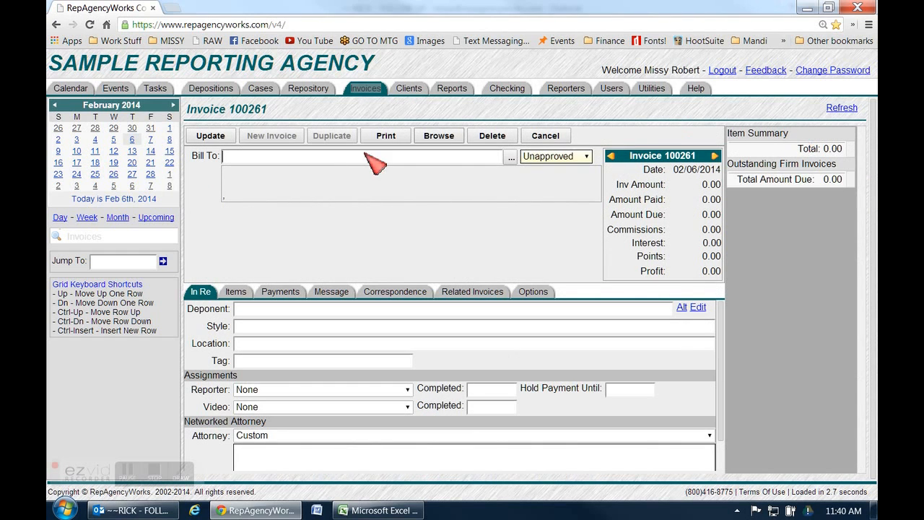
{"action": "left_click", "coordinate": [280, 156]}
{"action": "type", "text": "RETA"}
{"action": "key", "text": "Return"}
{"action": "left_click", "coordinate": [256, 167]}
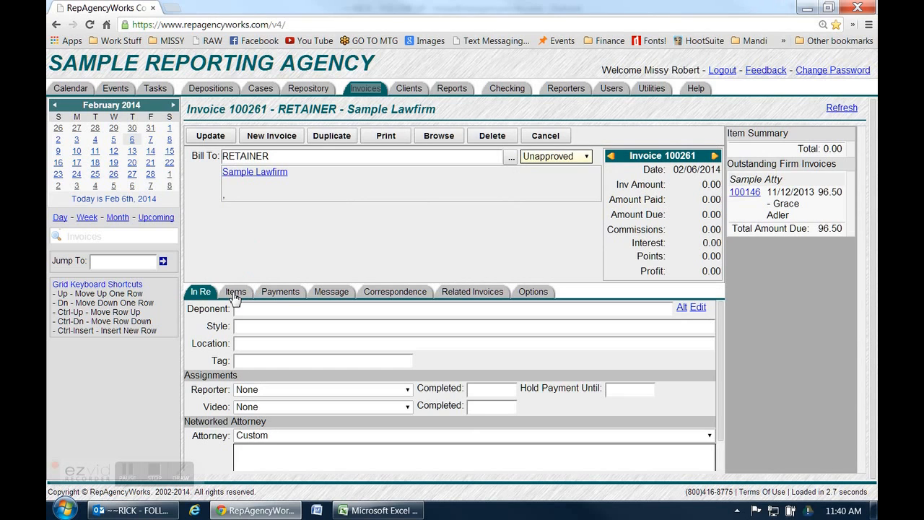
- Enter the retainer payment on the new invoice with check number 4678, received 02/06/2014, amount 5000.00
{"action": "left_click", "coordinate": [271, 296]}
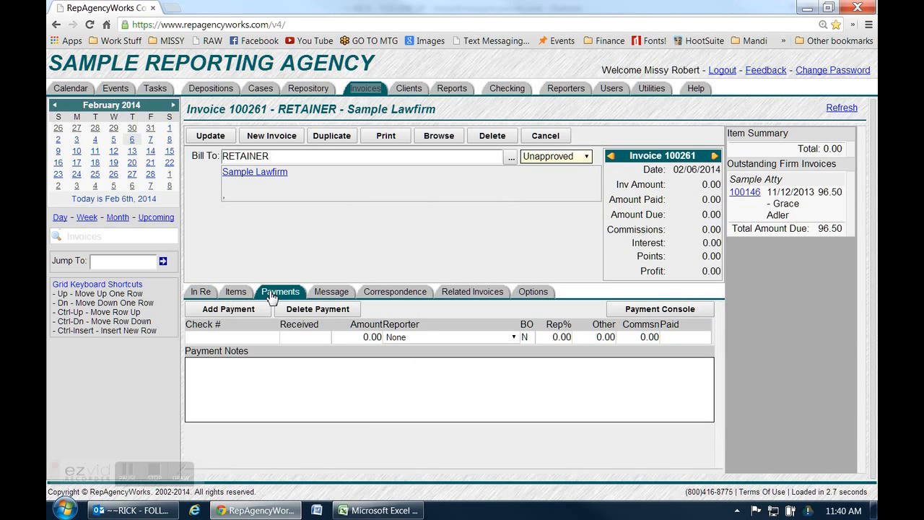
{"action": "type", "text": "4678"}
{"action": "left_click", "coordinate": [289, 336]}
{"action": "left_click", "coordinate": [355, 338]}
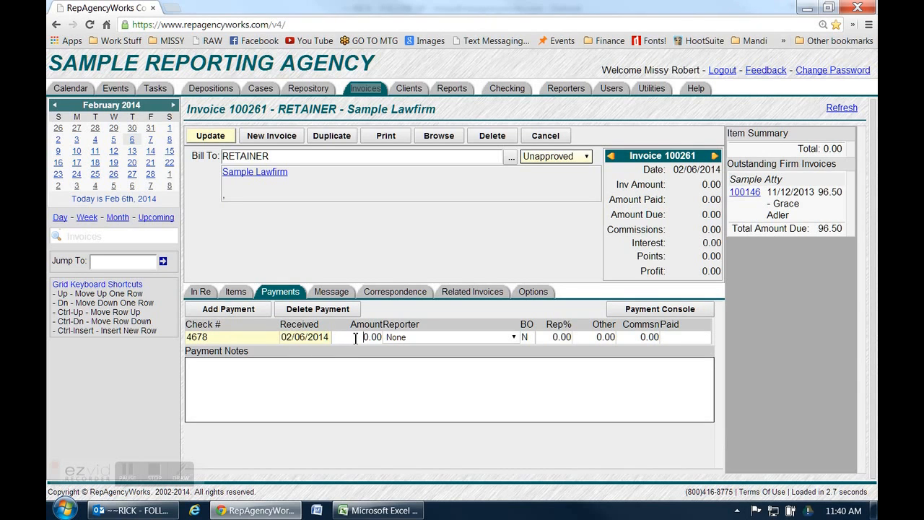
{"action": "type", "text": "500"}
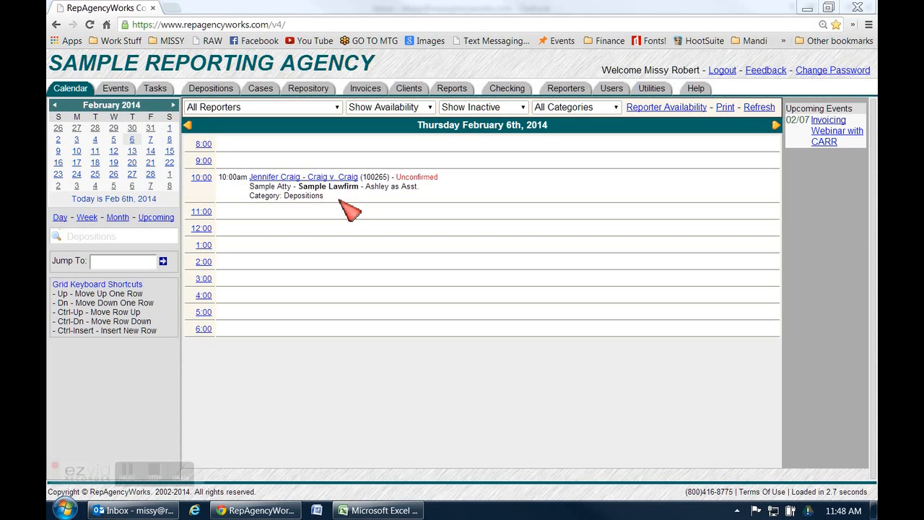
- Open related invoice 100262 from the 10:00am deposition on the February 6th calendar
{"action": "left_click", "coordinate": [286, 177]}
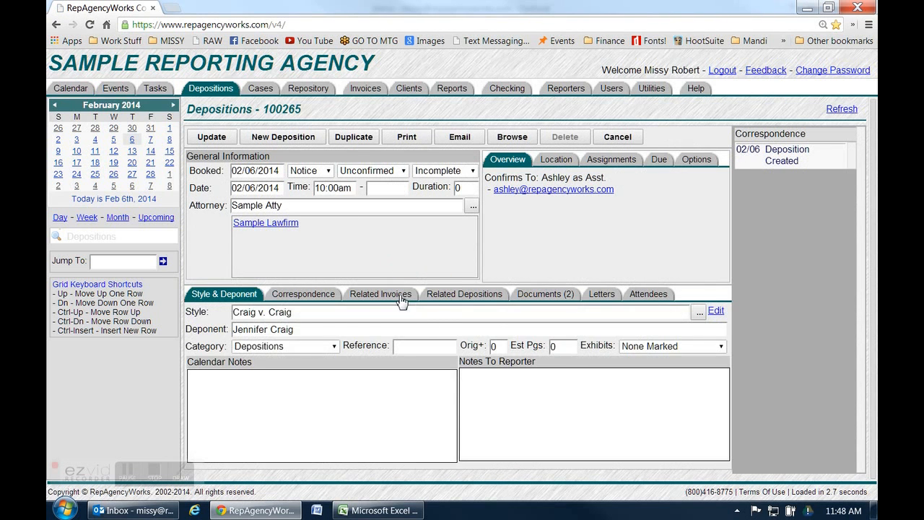
{"action": "left_click", "coordinate": [403, 299]}
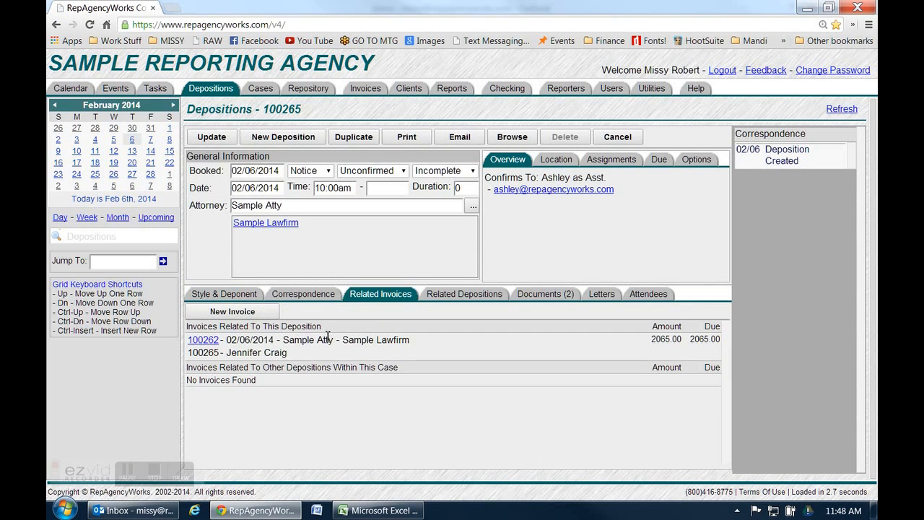
{"action": "left_click", "coordinate": [202, 341]}
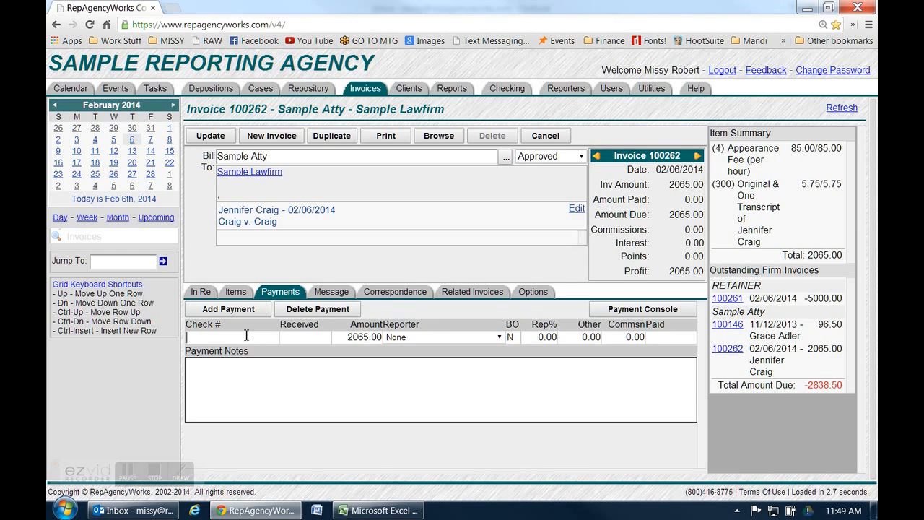
- Record a 2065.00 payment with check number 4567, received 02/06/2014, note "paid from retainer account", and save the invoice
{"action": "type", "text": "4567"}
{"action": "left_click", "coordinate": [302, 337]}
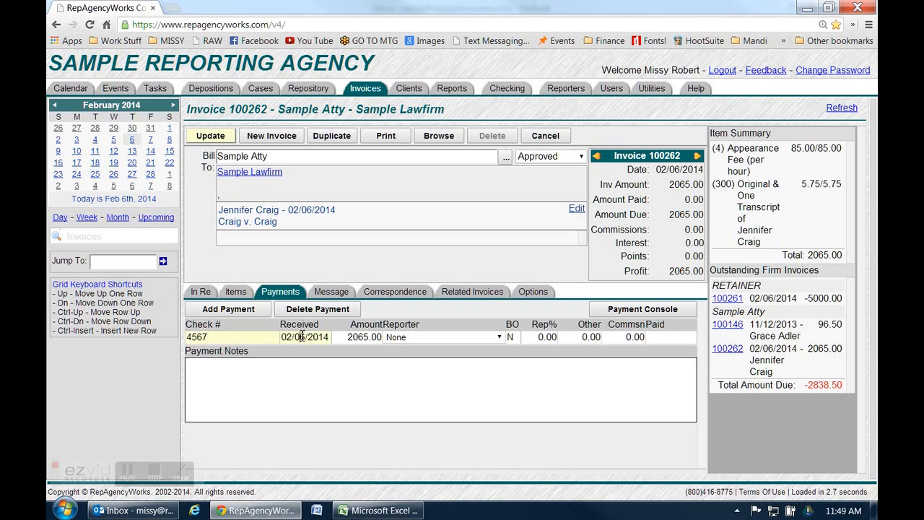
{"action": "left_click", "coordinate": [349, 338]}
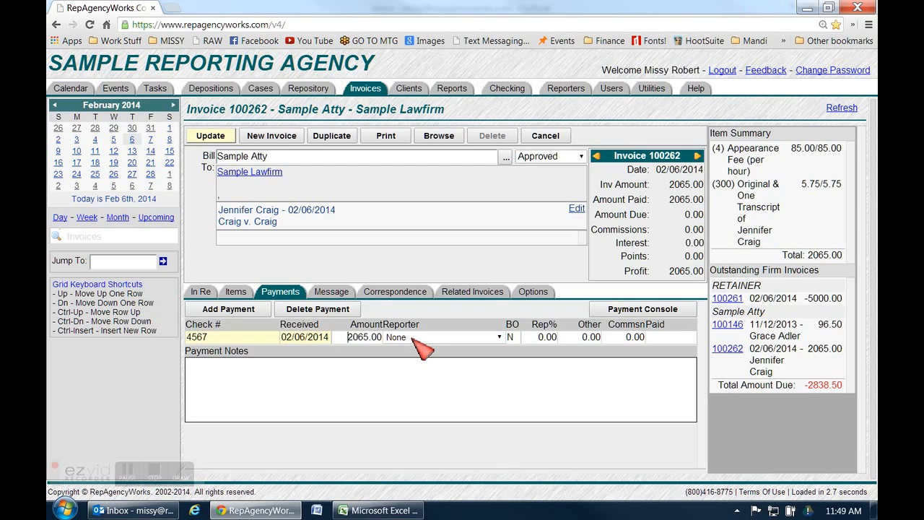
{"action": "left_click", "coordinate": [198, 371]}
{"action": "type", "text": "paid from retainer account"}
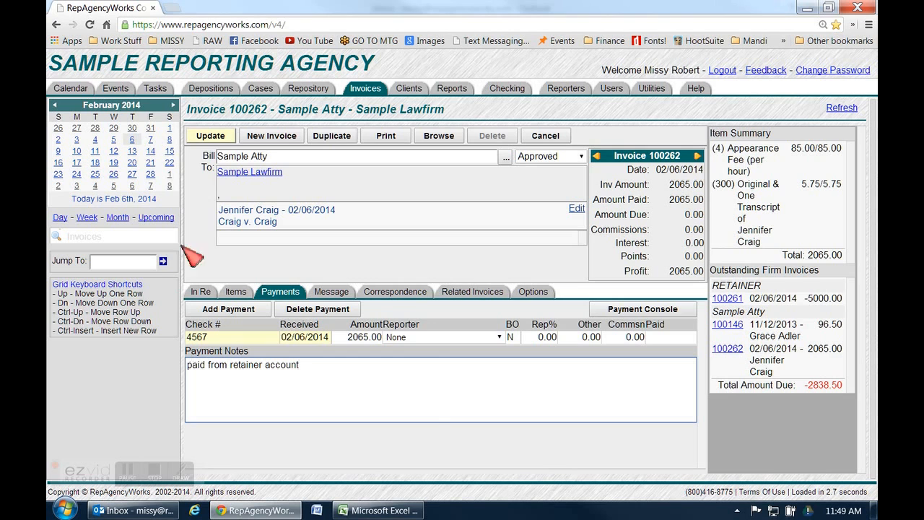
{"action": "left_click", "coordinate": [205, 138]}
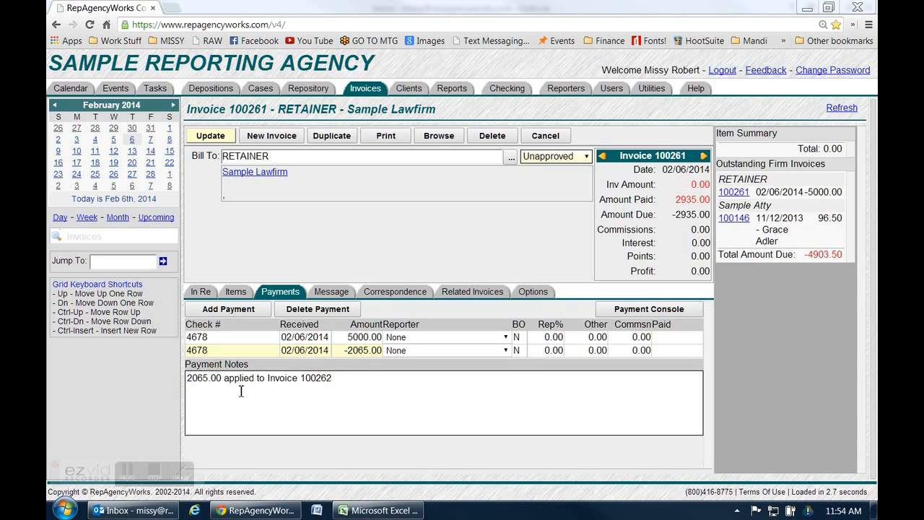
- Save the -2065.00 payment line on retainer invoice 100261 and set the invoice to hide from the Questionable Invoice Report
{"action": "left_click", "coordinate": [206, 137]}
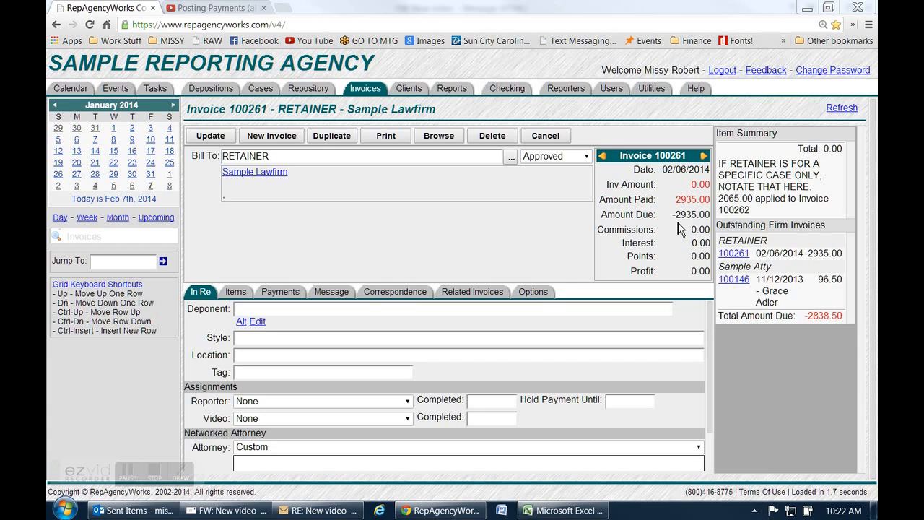
{"action": "left_click", "coordinate": [535, 292]}
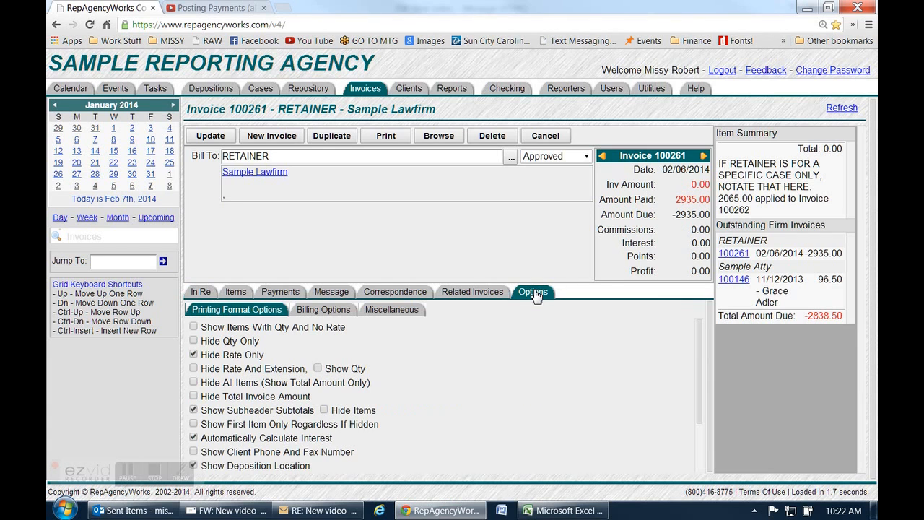
{"action": "left_click", "coordinate": [391, 311]}
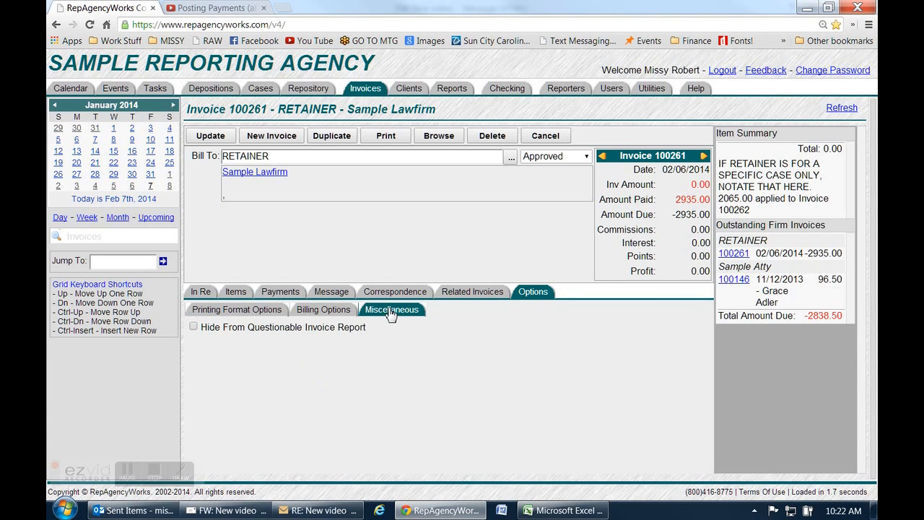
{"action": "left_click", "coordinate": [194, 330]}
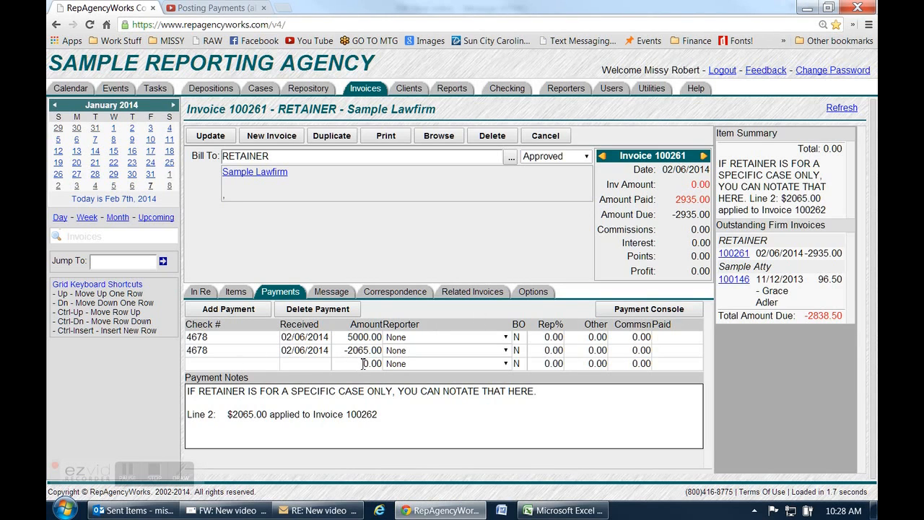
- Set the third payment line's amount on retainer invoice 100261 to -2935.00 and save the invoice
{"action": "left_click", "coordinate": [363, 364]}
{"action": "type", "text": "-2935.00"}
{"action": "key", "text": "Delete"}
{"action": "key", "text": "Delete"}
{"action": "key", "text": "Delete"}
{"action": "key", "text": "Delete"}
{"action": "left_click", "coordinate": [203, 139]}
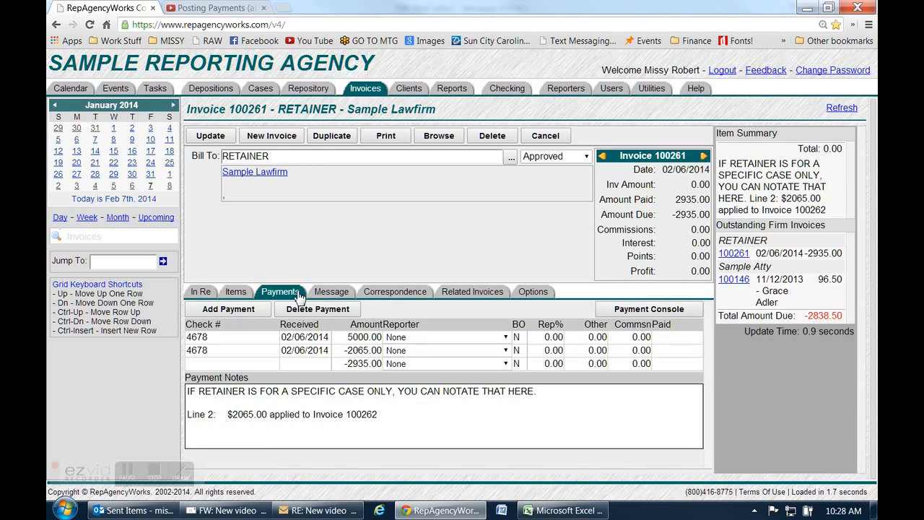